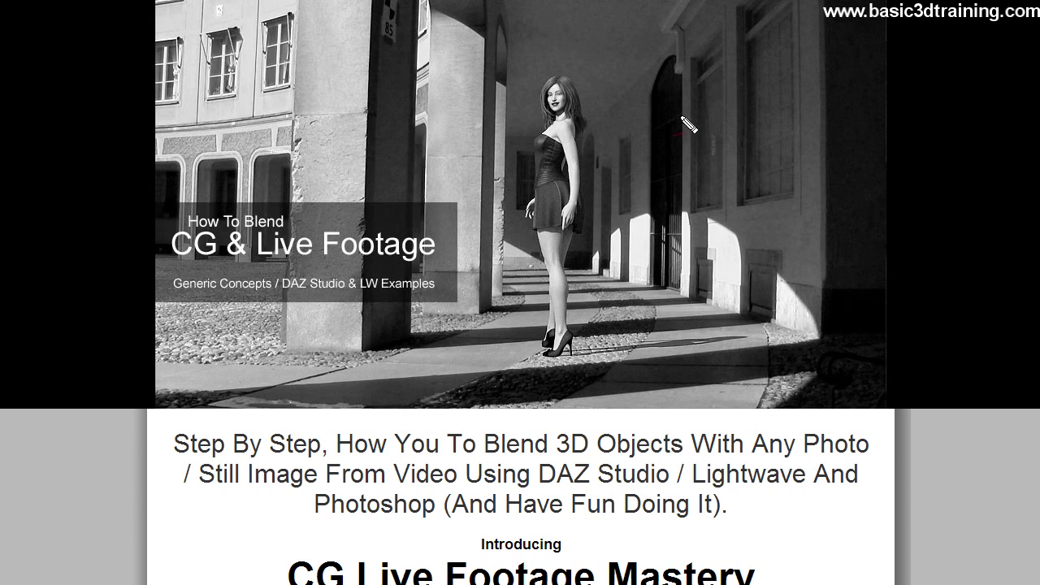
- Write a red '25' over the arched doorway and three handwritten note lines beneath it
mouse_move(668, 127)
left_mouse_down()
mouse_move(674, 170)
mouse_move(720, 169)
left_mouse_up()
mouse_move(739, 73)
left_mouse_down()
mouse_move(743, 120)
mouse_move(783, 170)
mouse_move(790, 73)
left_mouse_up()
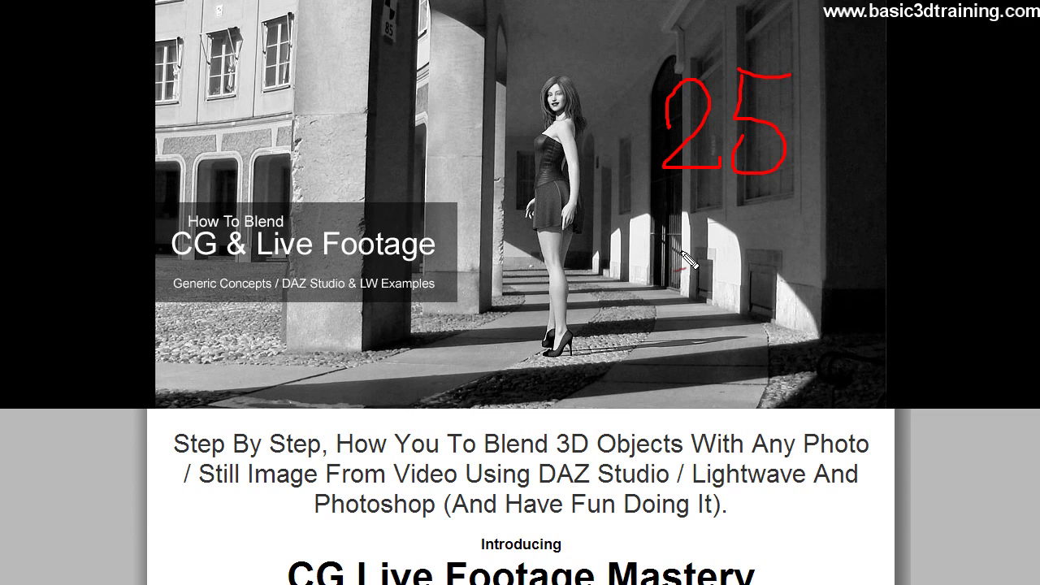
mouse_move(656, 254)
left_mouse_down()
mouse_move(698, 280)
mouse_move(744, 278)
left_mouse_up()
mouse_move(647, 298)
left_mouse_down()
mouse_move(654, 321)
mouse_move(741, 325)
mouse_move(668, 362)
mouse_move(687, 355)
mouse_move(707, 375)
mouse_move(763, 362)
mouse_move(784, 374)
left_mouse_up()
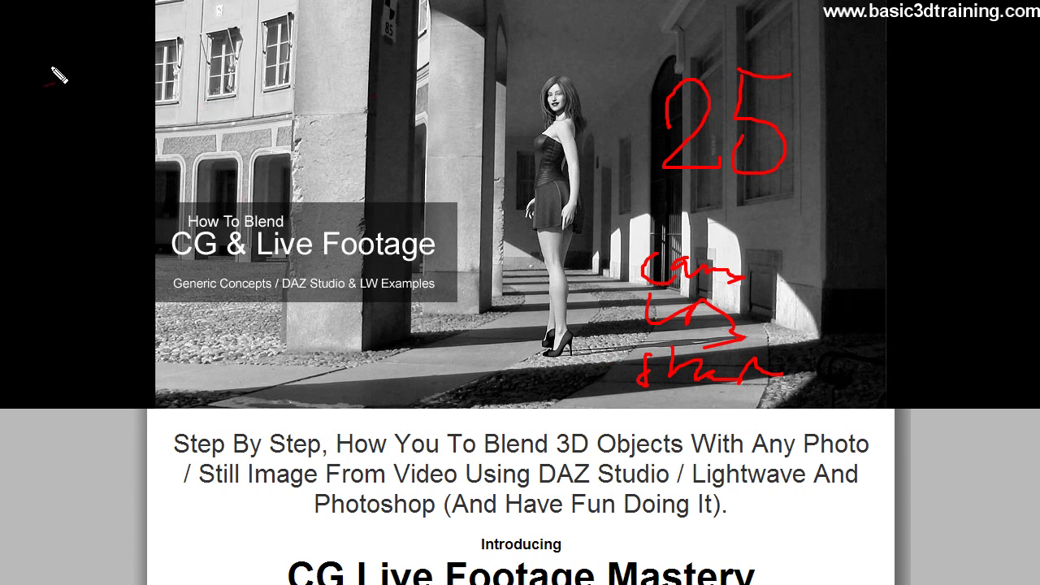
- Sketch two left-margin boxes, labelling one 'soft' and arrowing a stick figure to '3D'
mouse_move(31, 58)
left_mouse_down()
mouse_move(43, 105)
mouse_move(40, 56)
mouse_move(46, 68)
mouse_move(136, 67)
mouse_move(134, 108)
mouse_move(129, 140)
mouse_move(32, 116)
left_mouse_up()
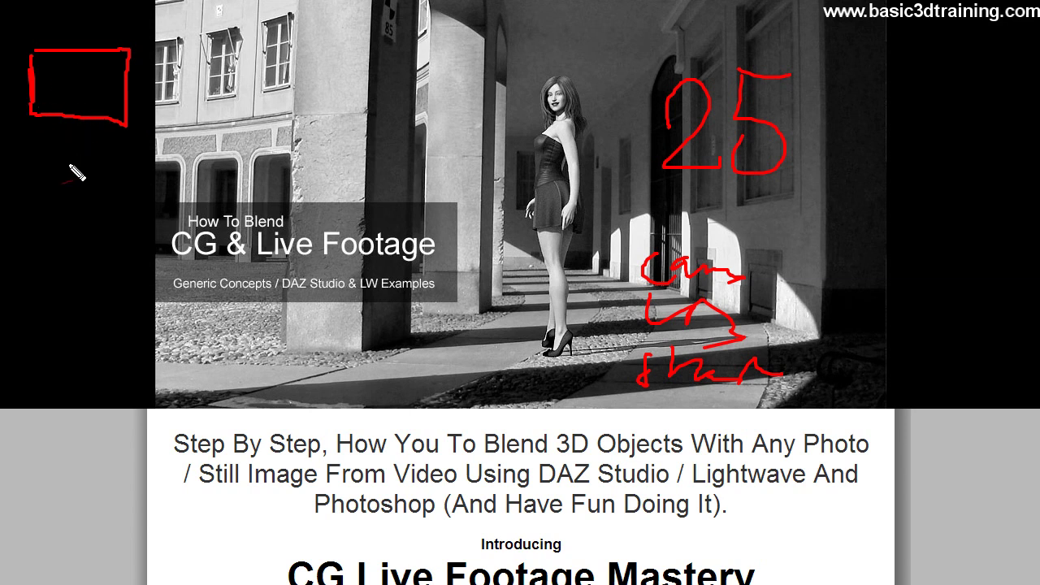
mouse_move(30, 153)
left_mouse_down()
mouse_move(38, 229)
mouse_move(40, 173)
mouse_move(138, 170)
mouse_move(133, 234)
mouse_move(36, 219)
left_mouse_up()
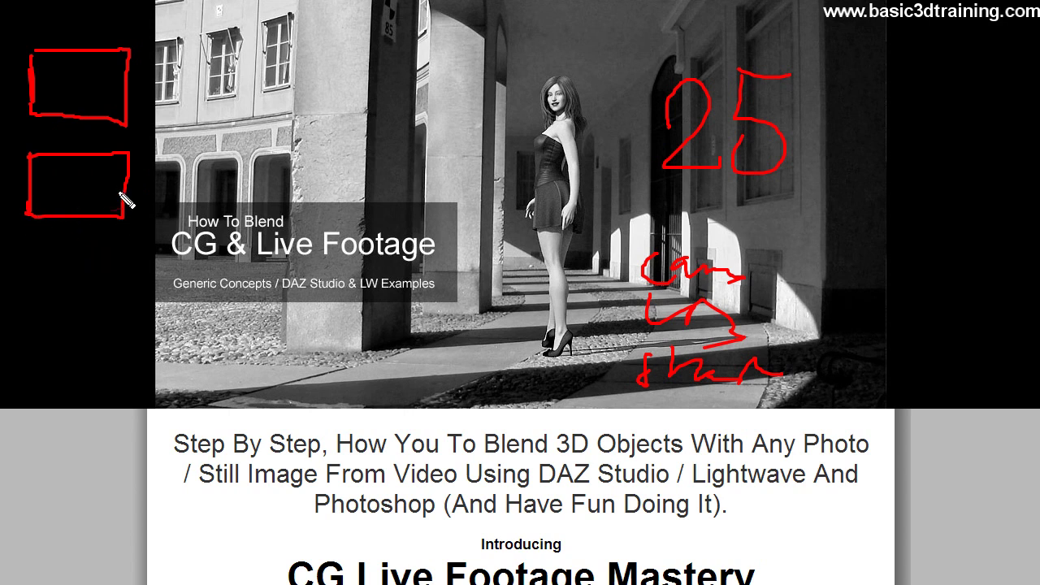
mouse_move(74, 172)
left_mouse_down()
mouse_move(95, 176)
mouse_move(77, 188)
mouse_move(86, 223)
left_mouse_up()
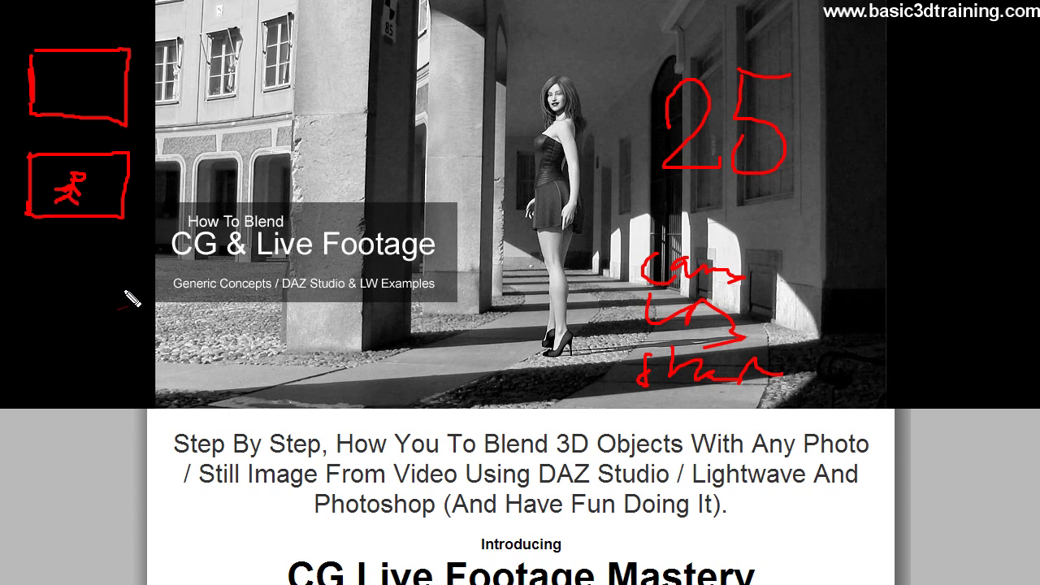
mouse_move(51, 132)
left_mouse_down()
mouse_move(87, 110)
mouse_move(89, 77)
mouse_move(59, 93)
mouse_move(83, 78)
mouse_move(114, 85)
left_mouse_up()
mouse_move(75, 192)
left_mouse_down()
mouse_move(79, 275)
mouse_move(104, 254)
left_mouse_up()
mouse_move(58, 301)
left_mouse_down()
mouse_move(77, 313)
mouse_move(58, 329)
mouse_move(85, 329)
mouse_move(109, 356)
left_mouse_up()
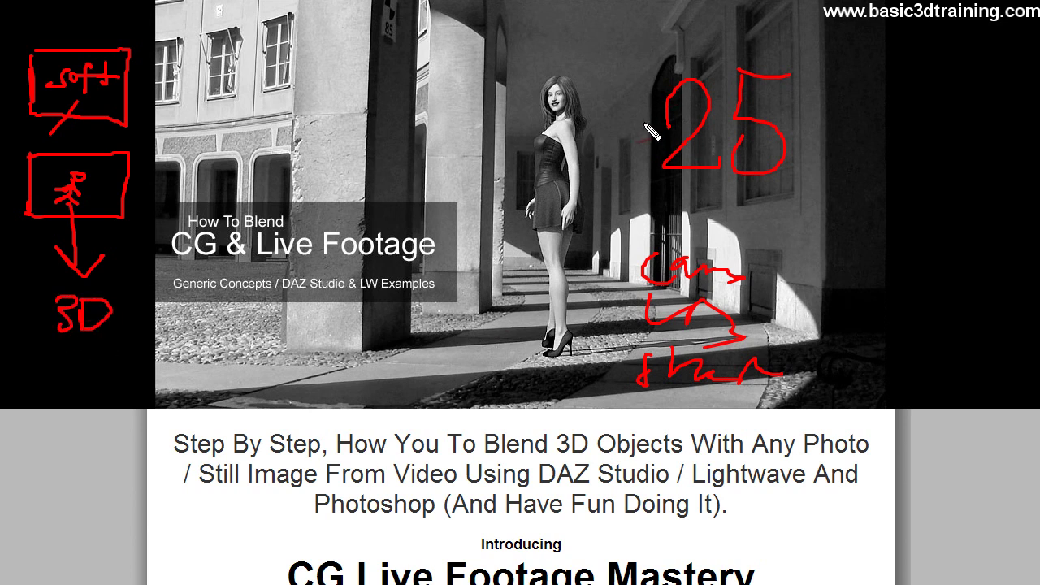
- Draw an arrow from the 25 to the pillar with a 'soft mask' note, then switch to DAZ Studio
mouse_move(644, 122)
left_mouse_down()
mouse_move(565, 71)
mouse_move(447, 71)
mouse_move(457, 39)
mouse_move(447, 43)
mouse_move(479, 86)
left_mouse_up()
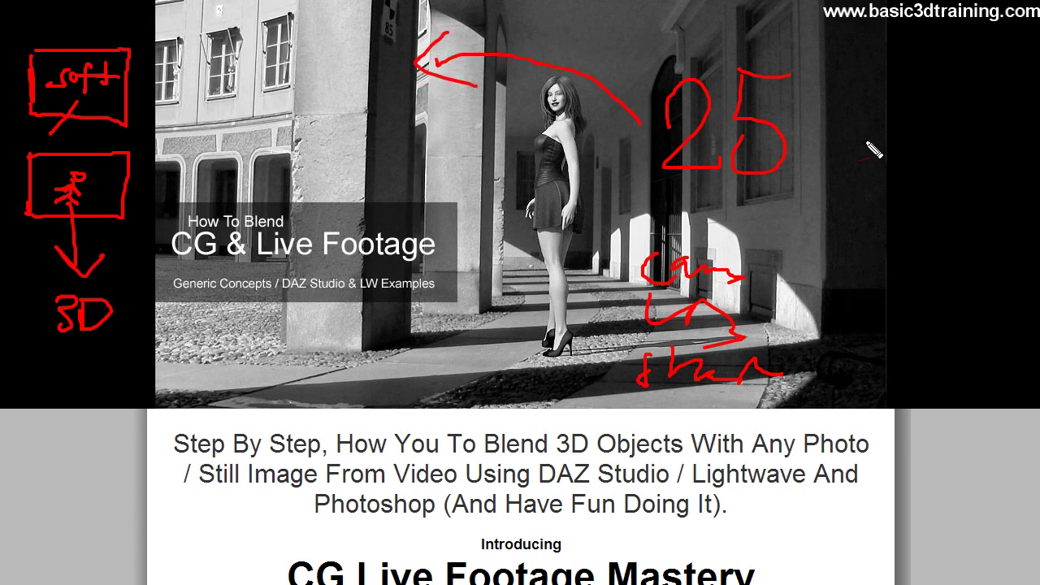
mouse_move(262, 51)
left_mouse_down()
mouse_move(268, 75)
mouse_move(287, 68)
mouse_move(298, 80)
mouse_move(319, 39)
mouse_move(302, 53)
mouse_move(337, 49)
mouse_move(369, 69)
mouse_move(394, 53)
mouse_move(418, 78)
left_mouse_up()
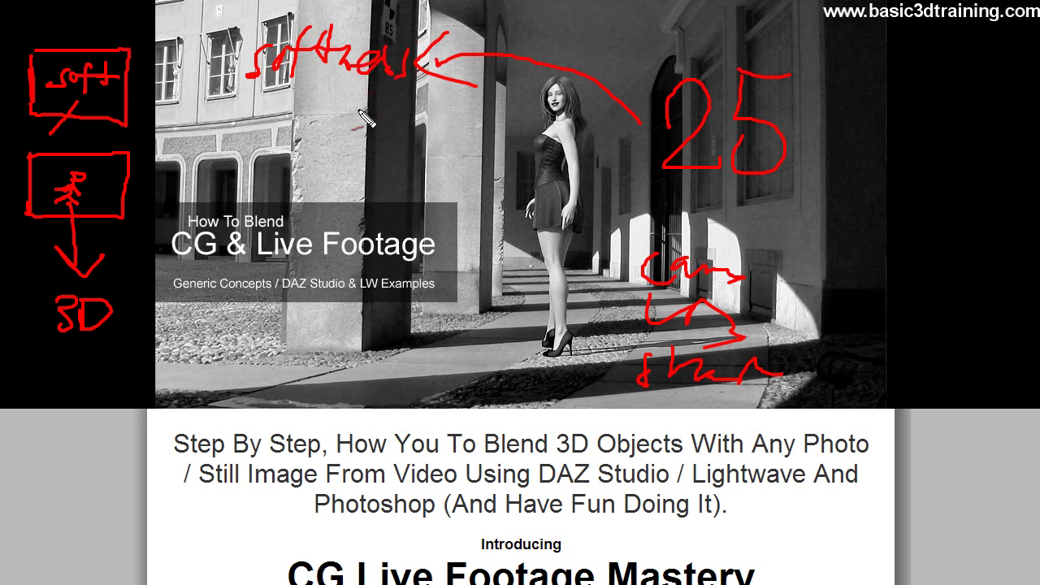
key("alt+Tab")
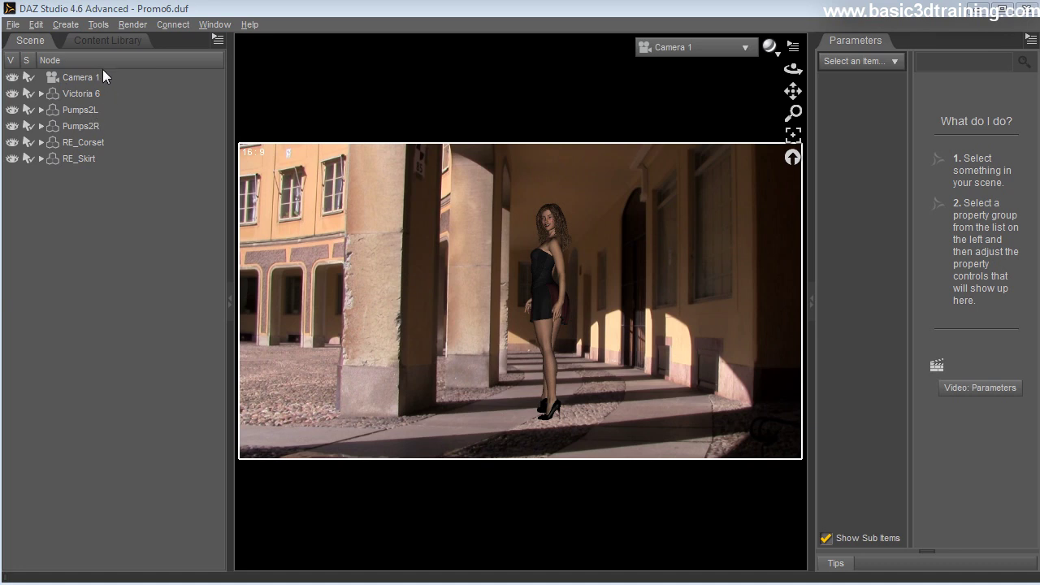
- Render the Camera 1 arcade scene, enlarge the Render window to inspect it, then close it
left_click(132, 24)
left_click(139, 40)
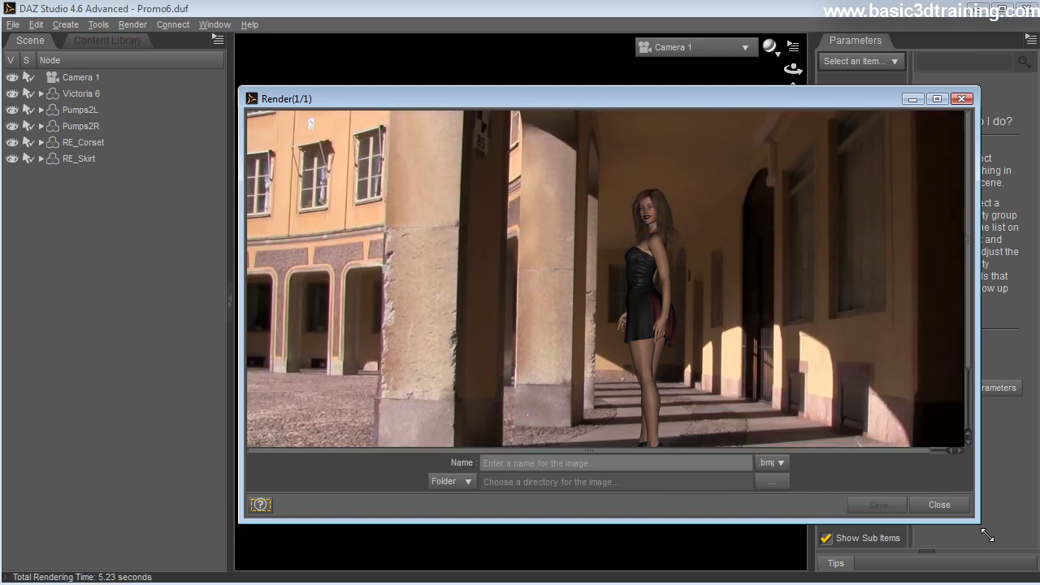
left_click_drag(987, 536, 1018, 582)
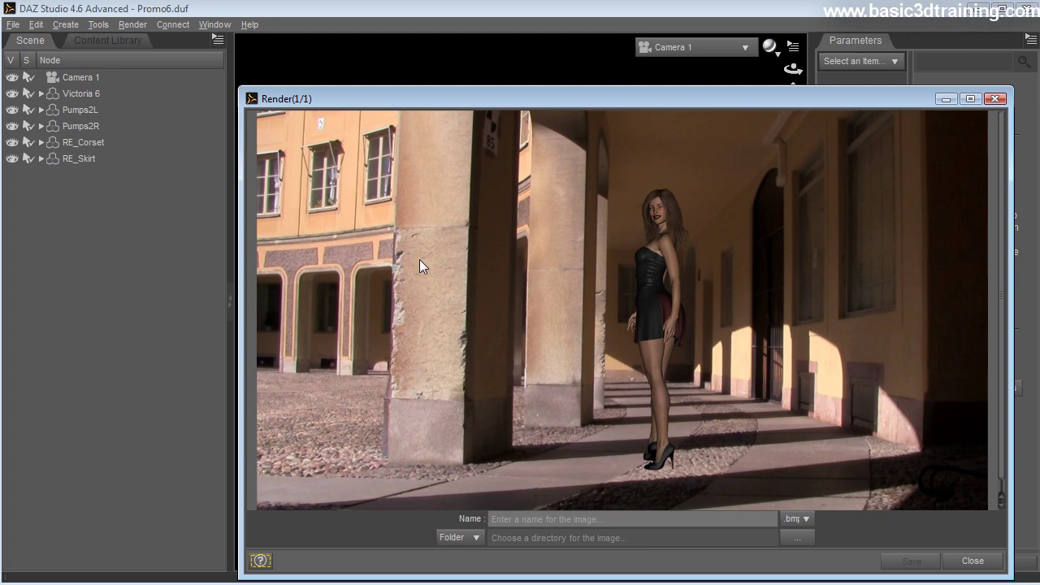
key("Escape")
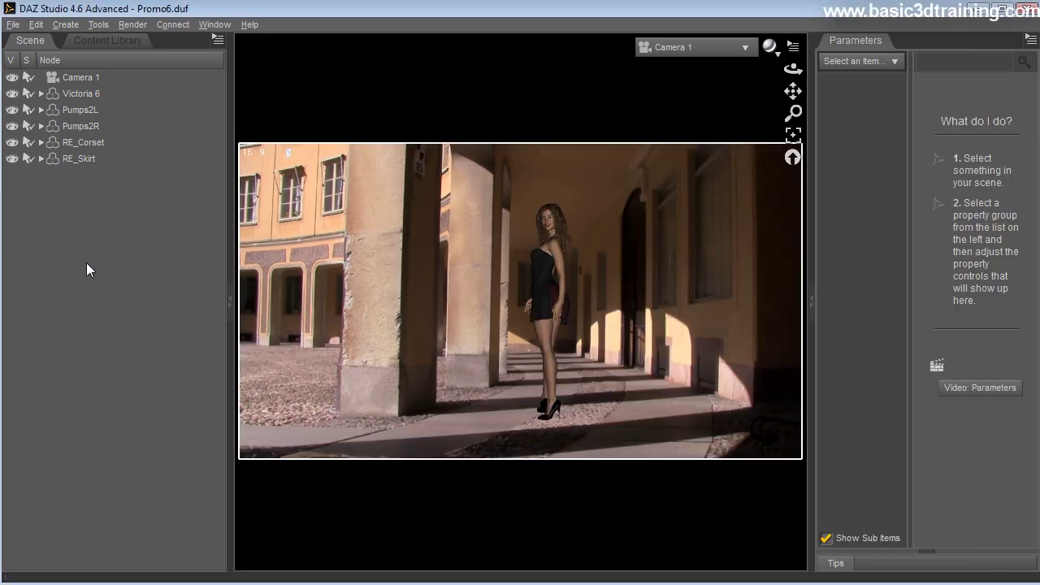
- Save the last render of the arcade scene as an image file
left_click(13, 25)
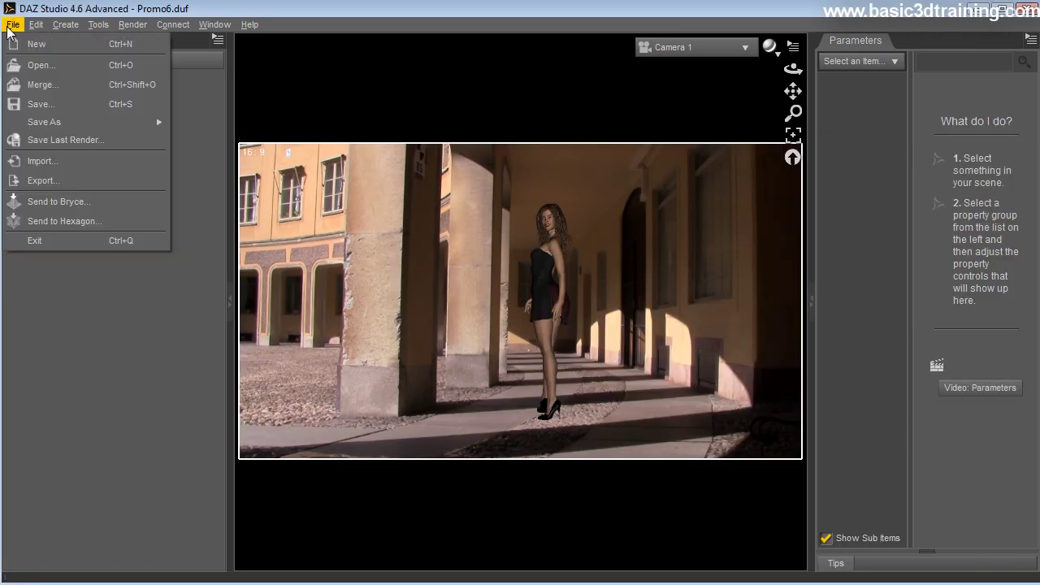
left_click(42, 138)
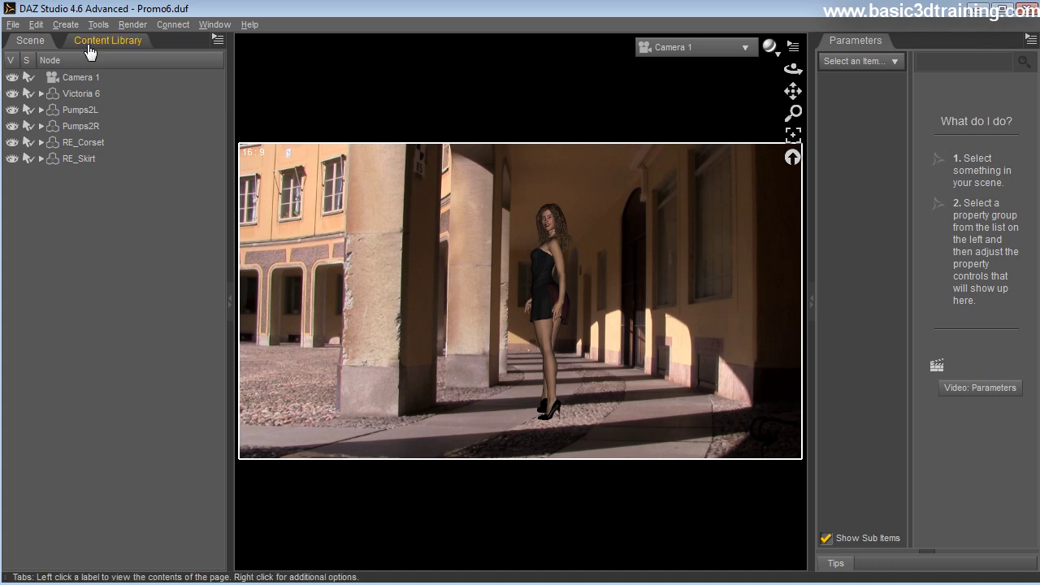
- Set the backdrop image to None to remove the photo backdrop
left_click(35, 25)
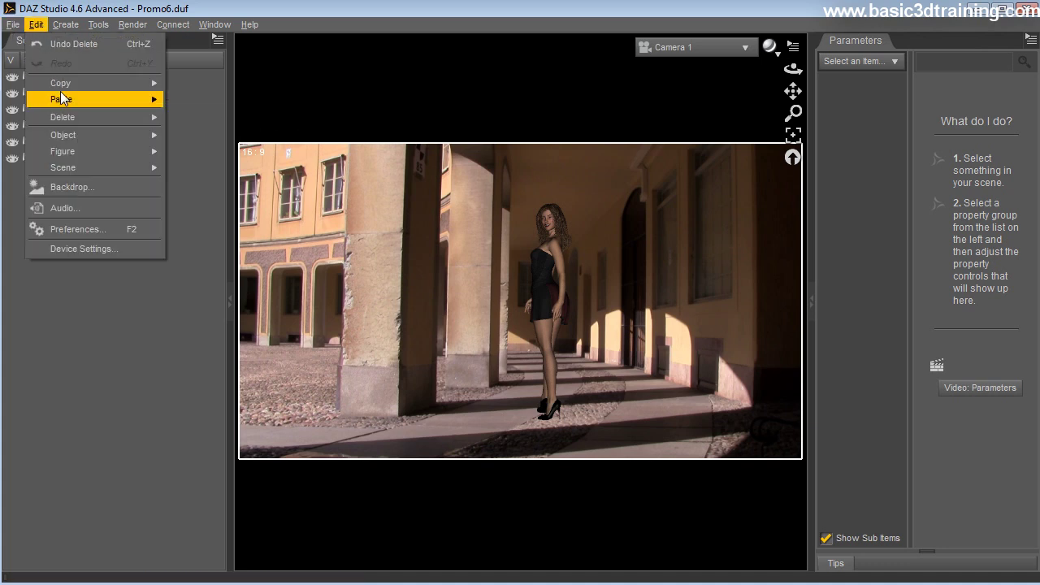
left_click(68, 188)
left_click(573, 297)
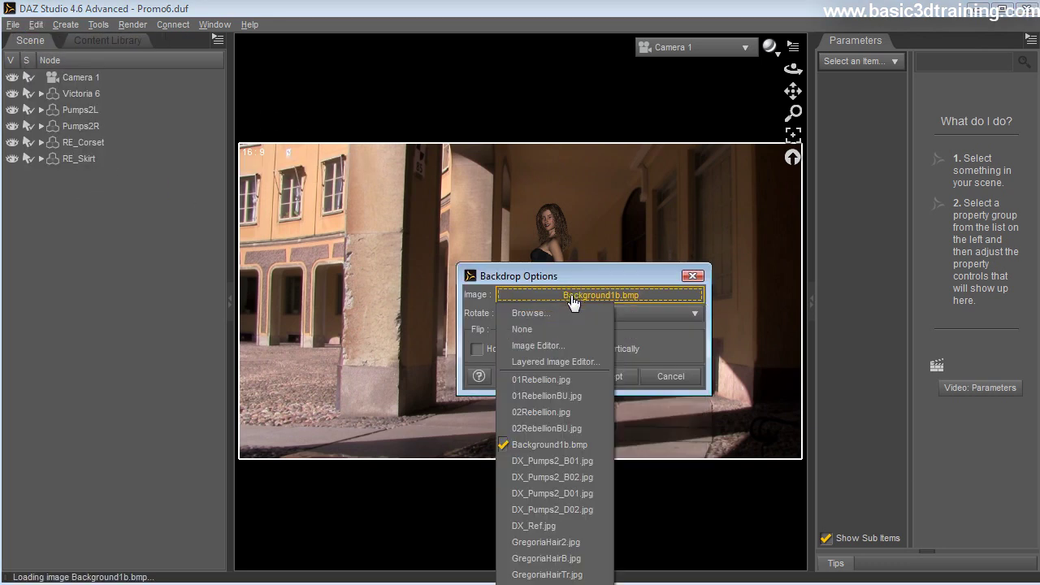
left_click(536, 326)
left_click(608, 376)
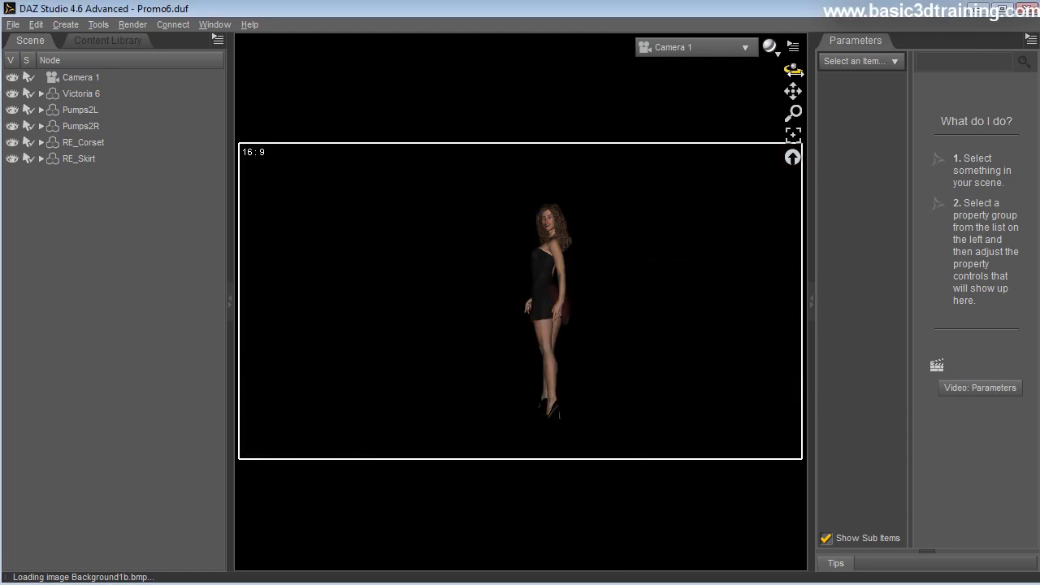
- Change the viewport background colour to white
left_click(793, 47)
left_click(788, 92)
left_click(493, 293)
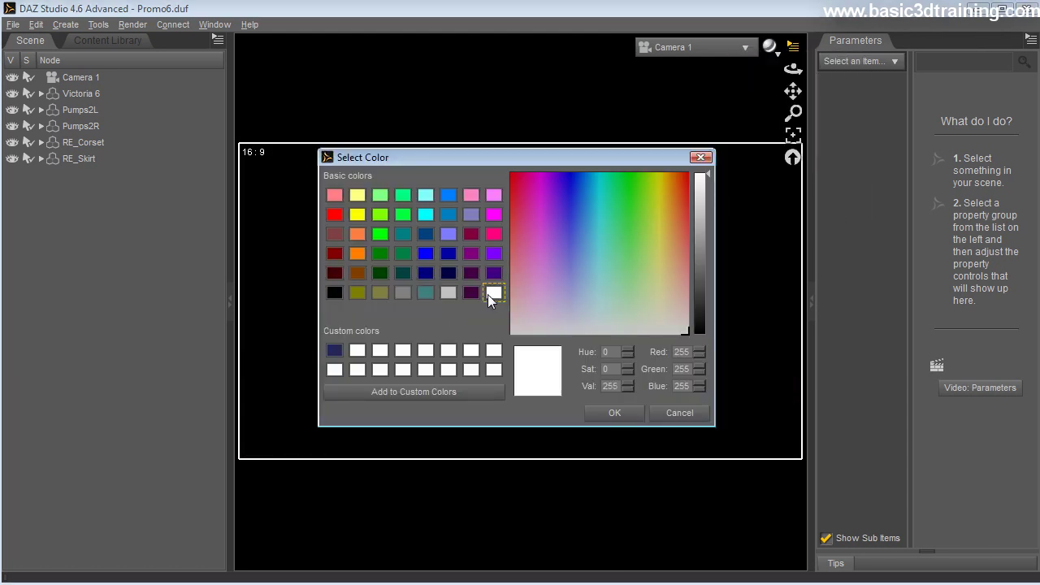
left_click(608, 414)
- Add a new distant light and set its Light Intensity to 0%
left_click(65, 25)
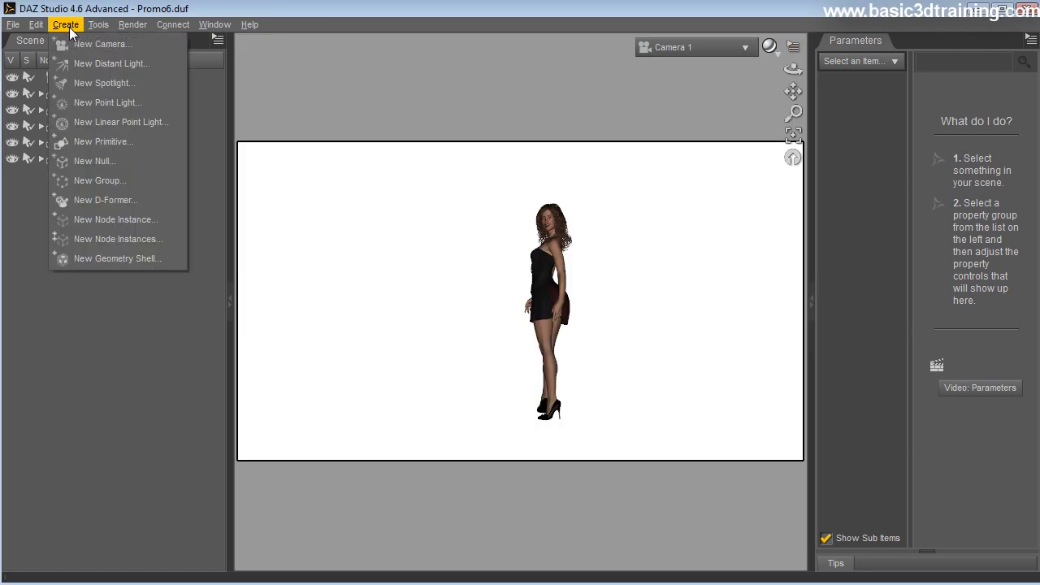
left_click(86, 70)
left_click(479, 443)
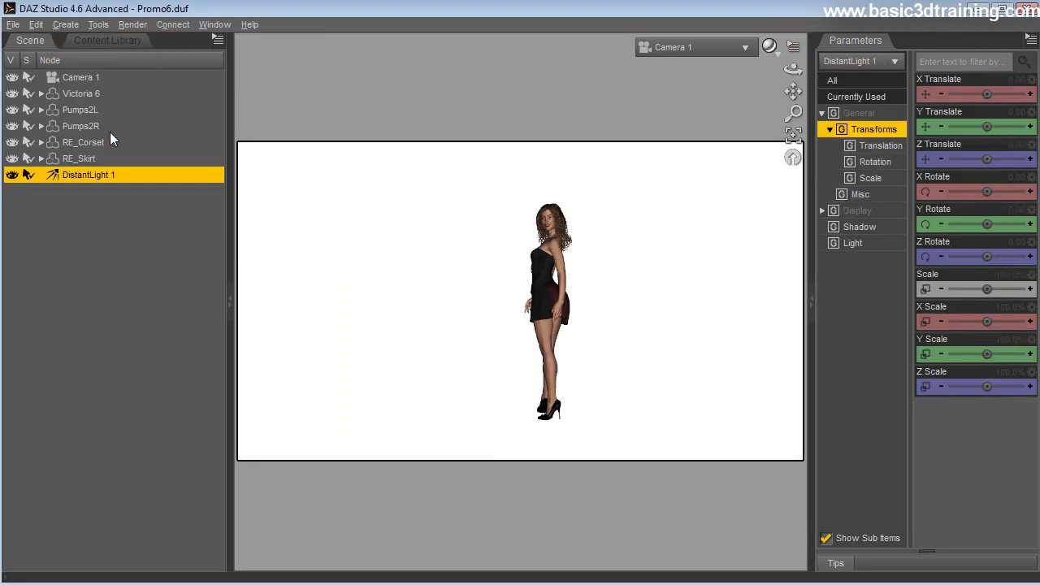
left_click(855, 244)
left_click_drag(988, 173, 849, 162)
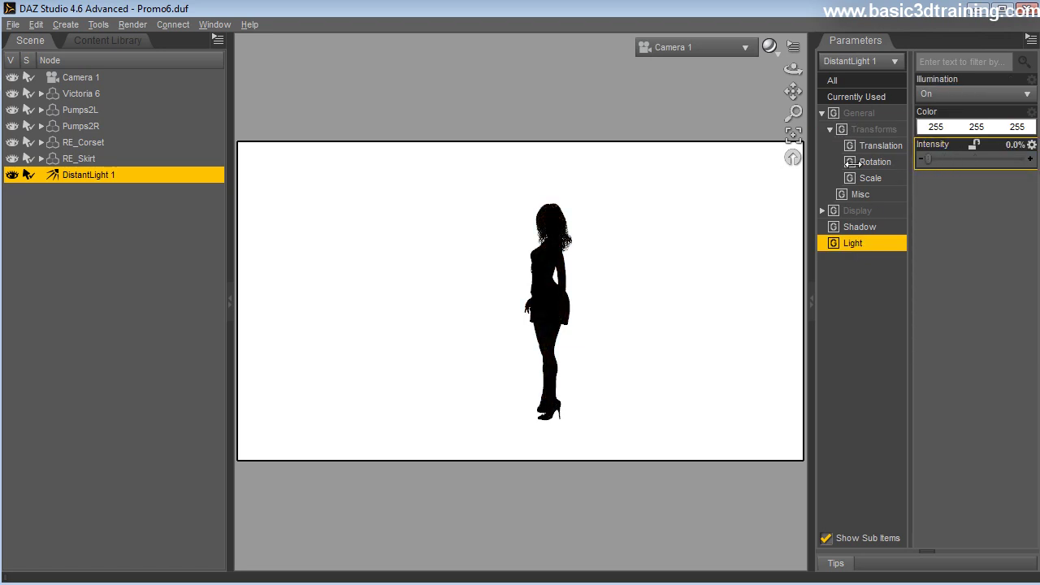
- Render the black silhouette scene, then move and enlarge the Render window to inspect it
left_click(133, 25)
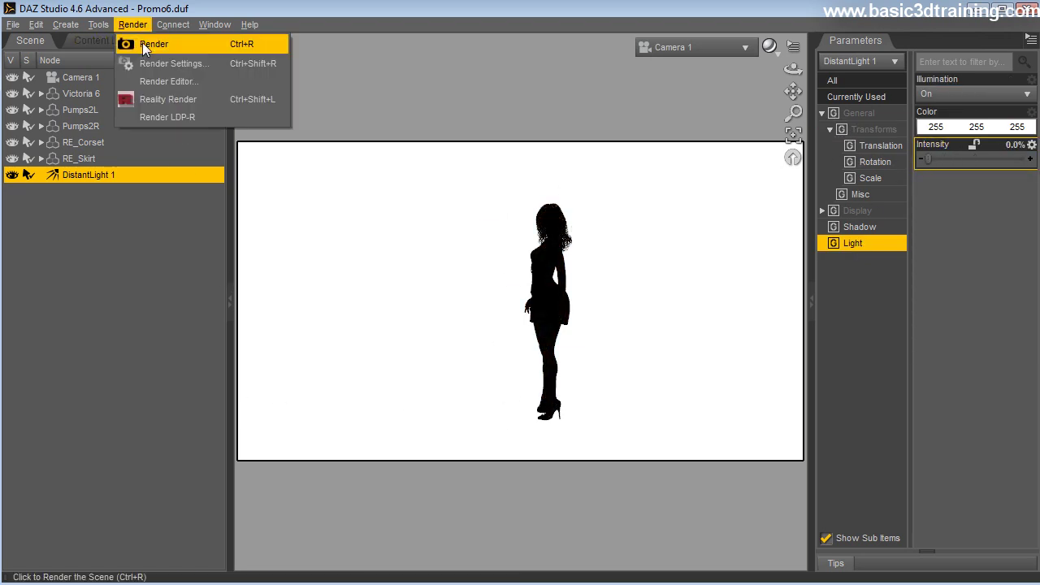
left_click(144, 40)
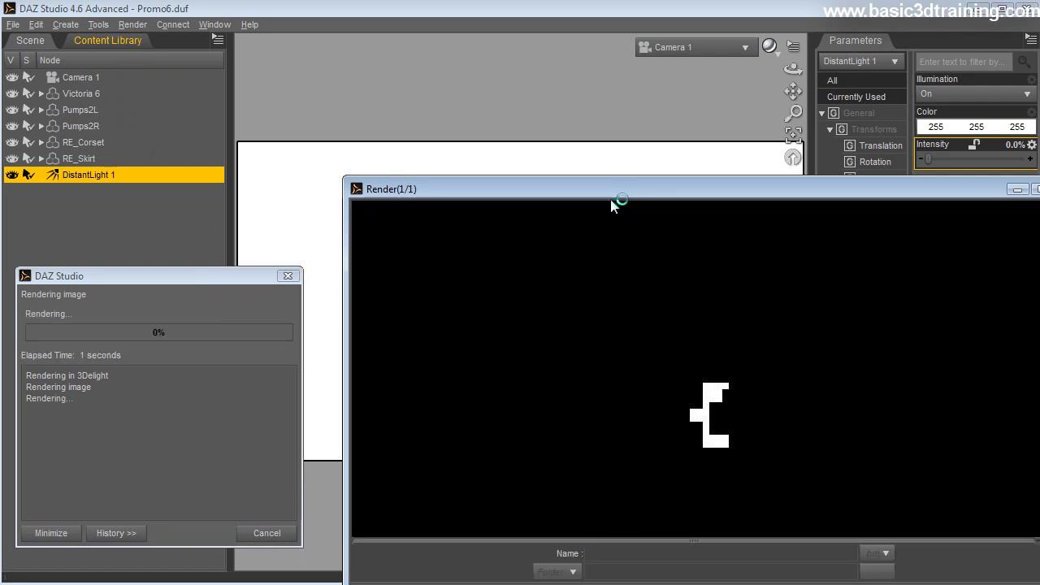
left_click_drag(611, 200, 464, 111)
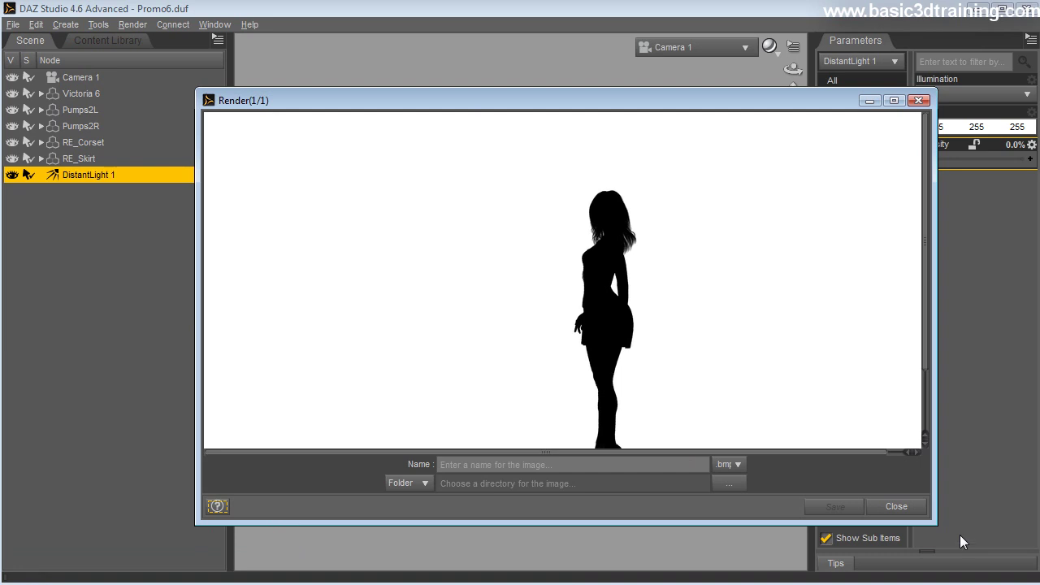
left_click_drag(937, 525, 967, 561)
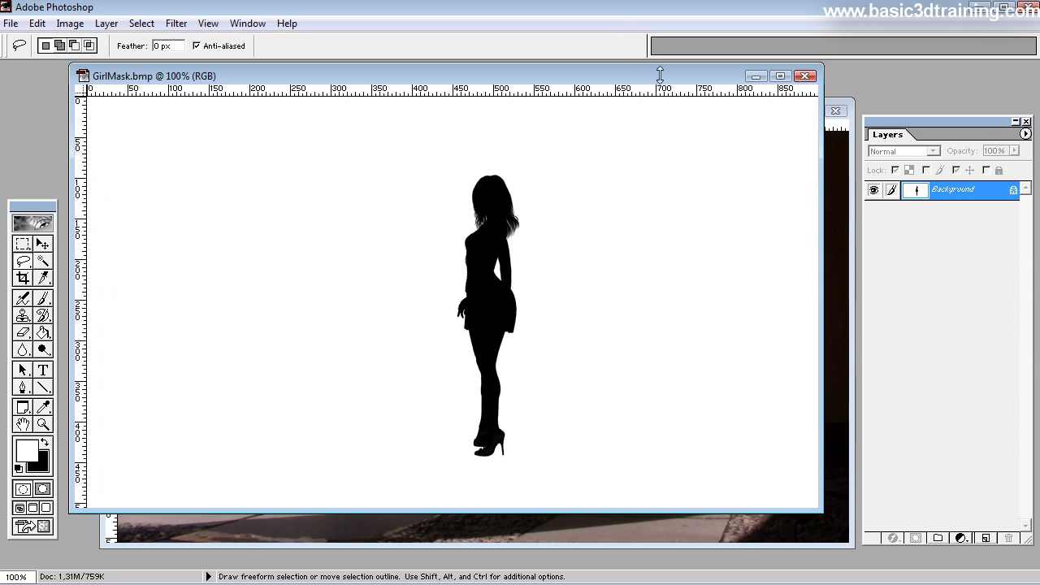
- Make GirlRender.bmp active and drag its window over GirlMask.bmp
left_click(836, 174)
left_click_drag(506, 108, 486, 92)
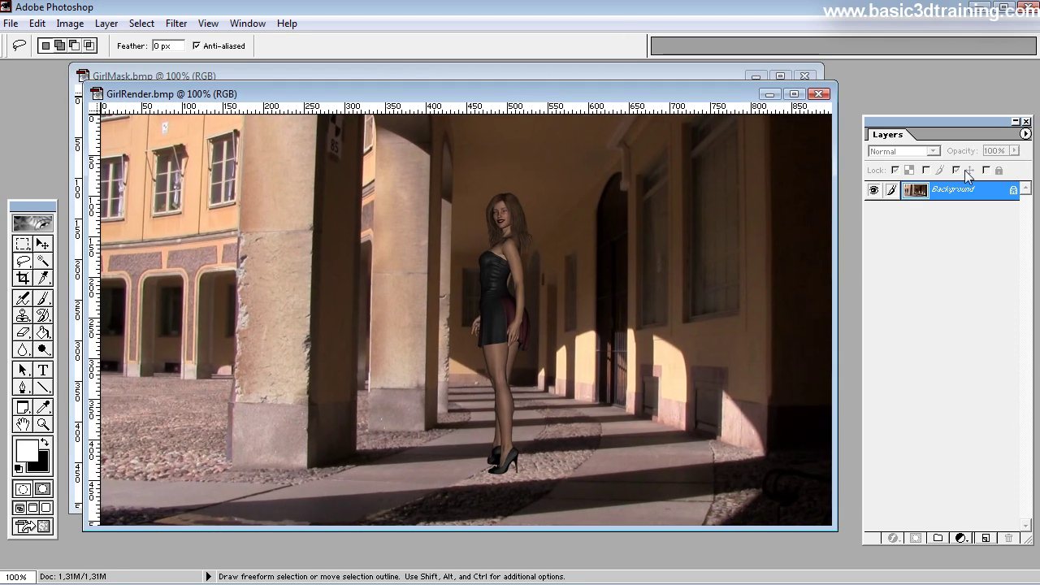
- Duplicate GirlRender's Background layer as Background copy
left_click(1025, 134)
left_click(1033, 168)
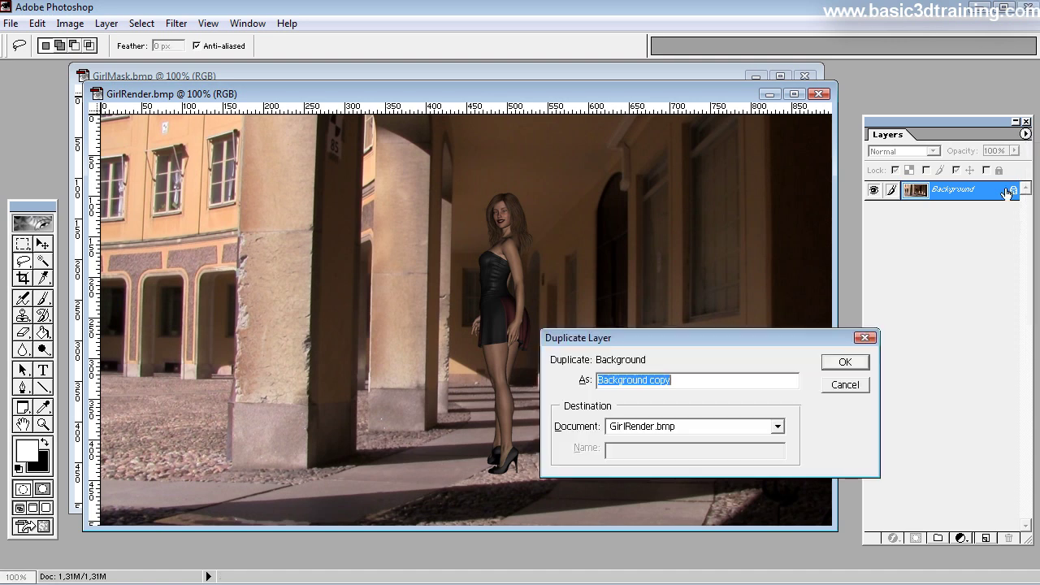
left_click(848, 361)
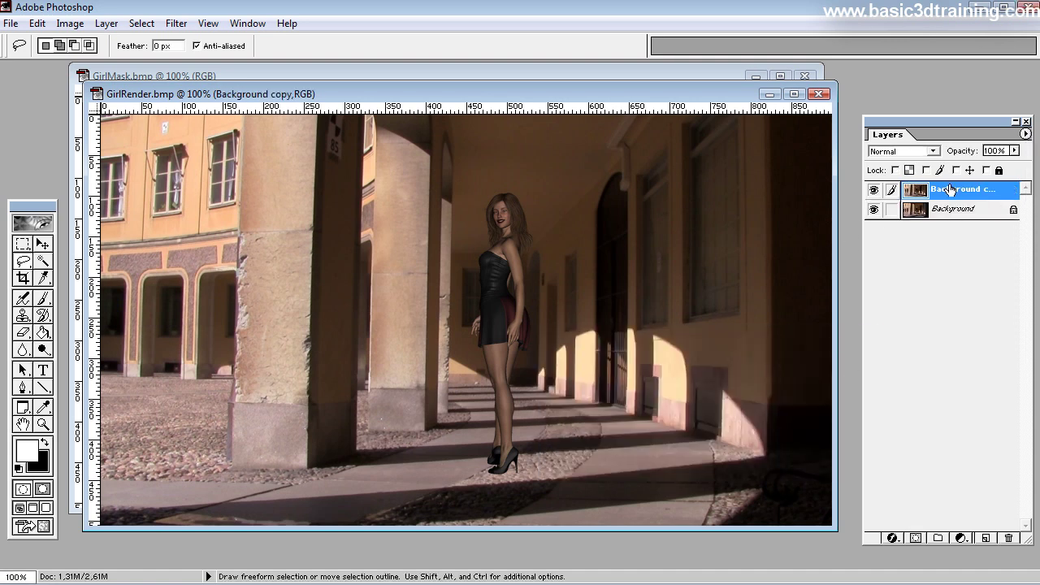
left_click(409, 75)
left_click(831, 156)
- Add a white layer mask to Background copy, view the mask alone, then bring GirlMask.bmp forward
left_click(916, 540)
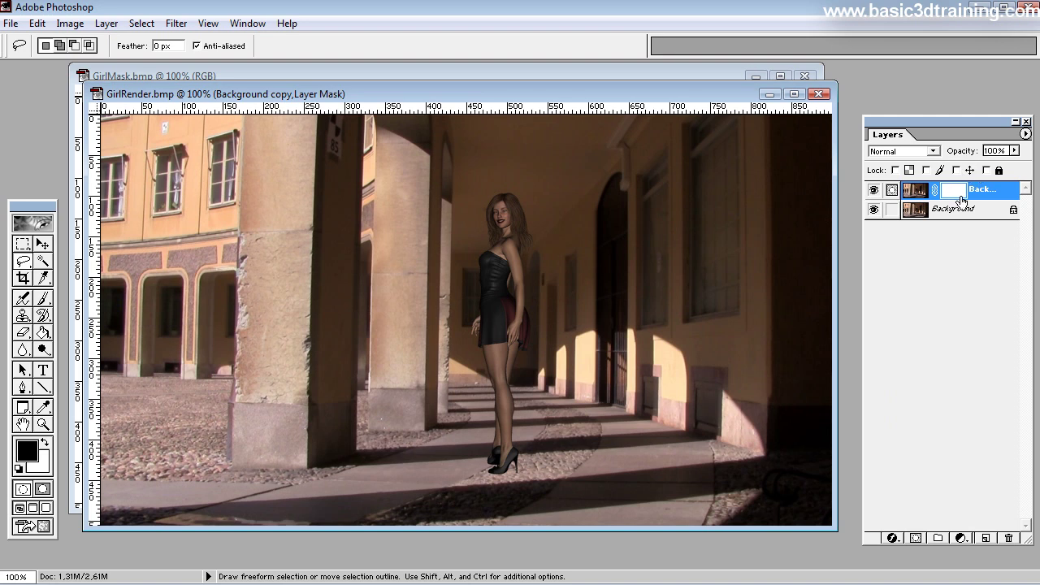
key("alt")
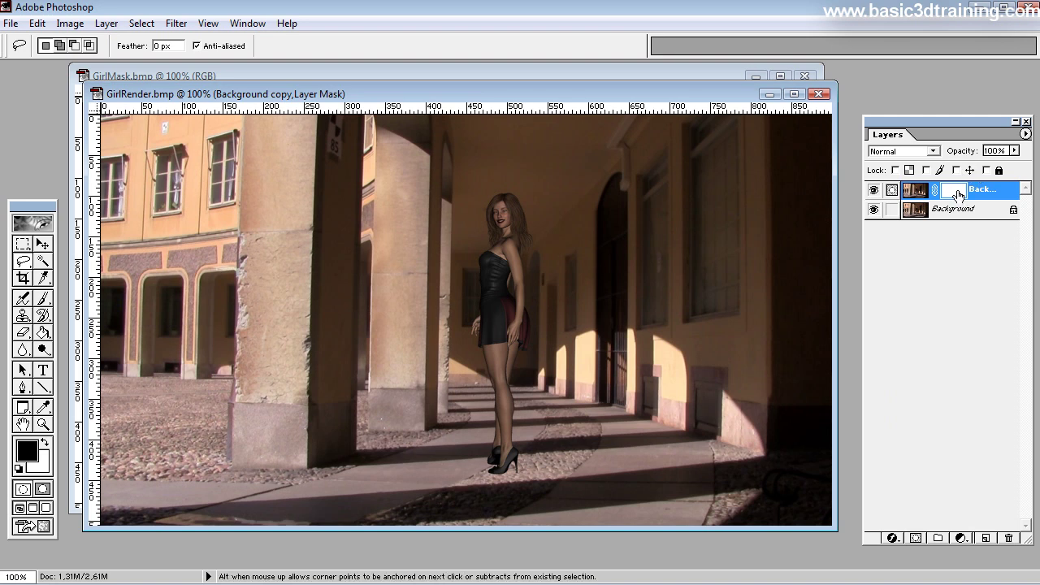
left_click(957, 194, "alt")
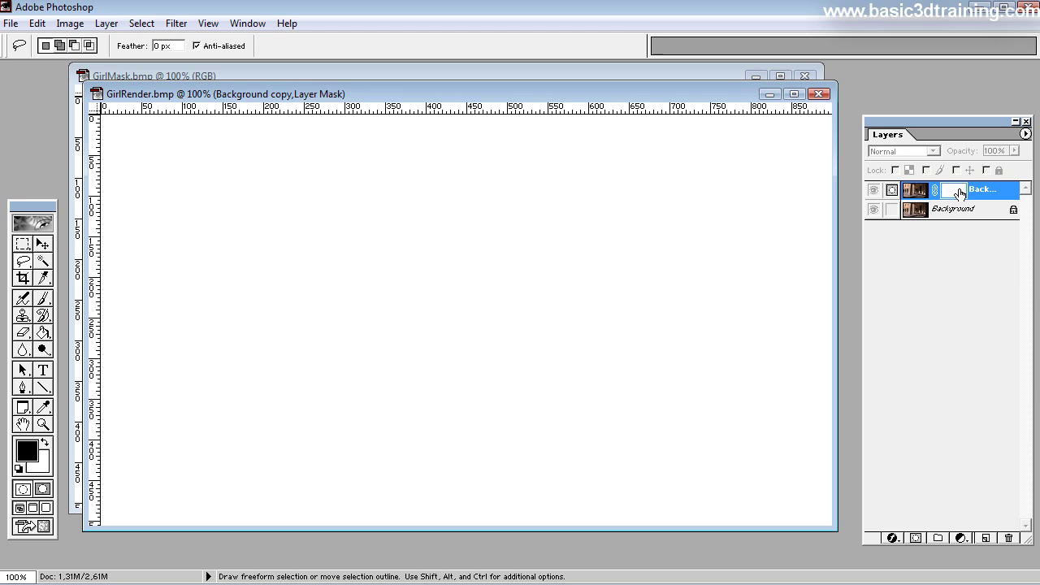
left_click(672, 77)
- Invert GirlMask to white on black, copy it, and paste it into Background copy's layer mask
key("ctrl")
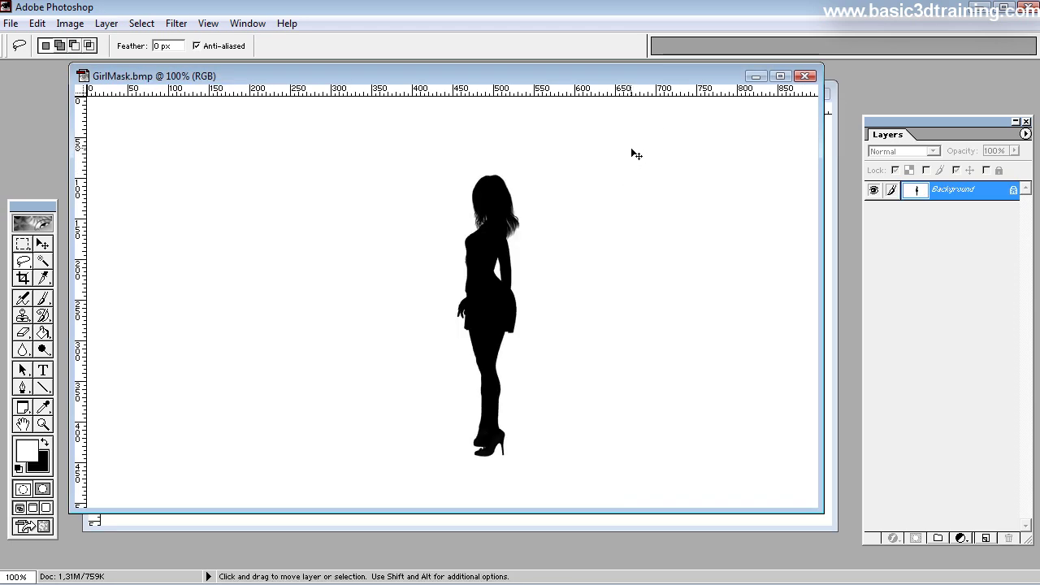
left_click(70, 23)
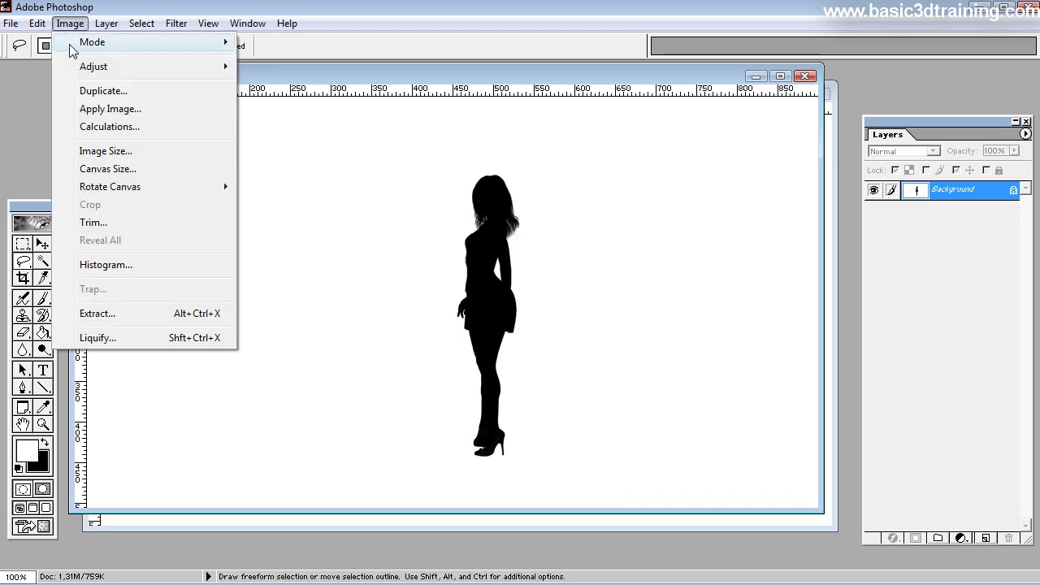
mouse_move(96, 66)
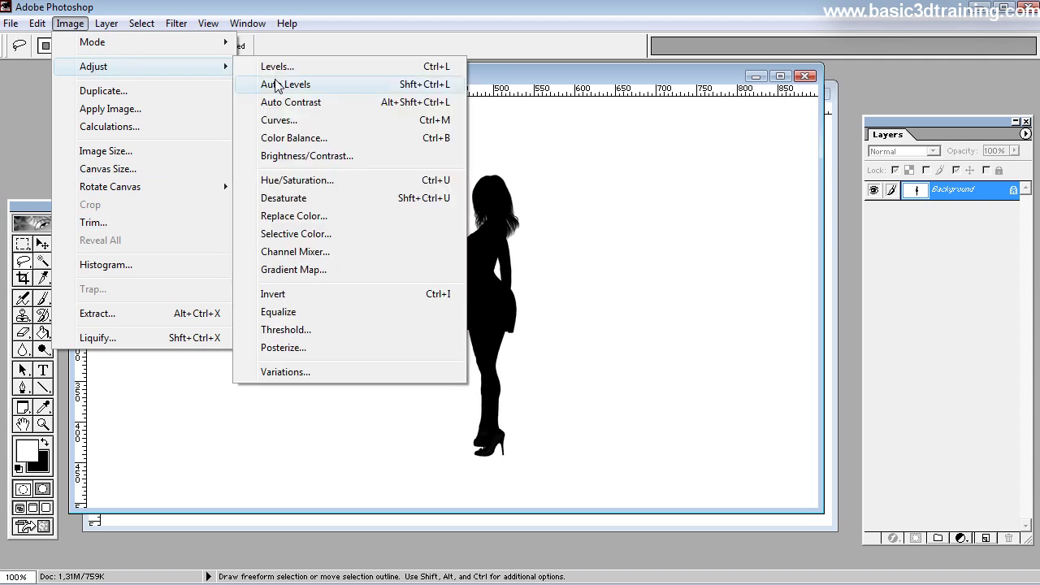
left_click(301, 295)
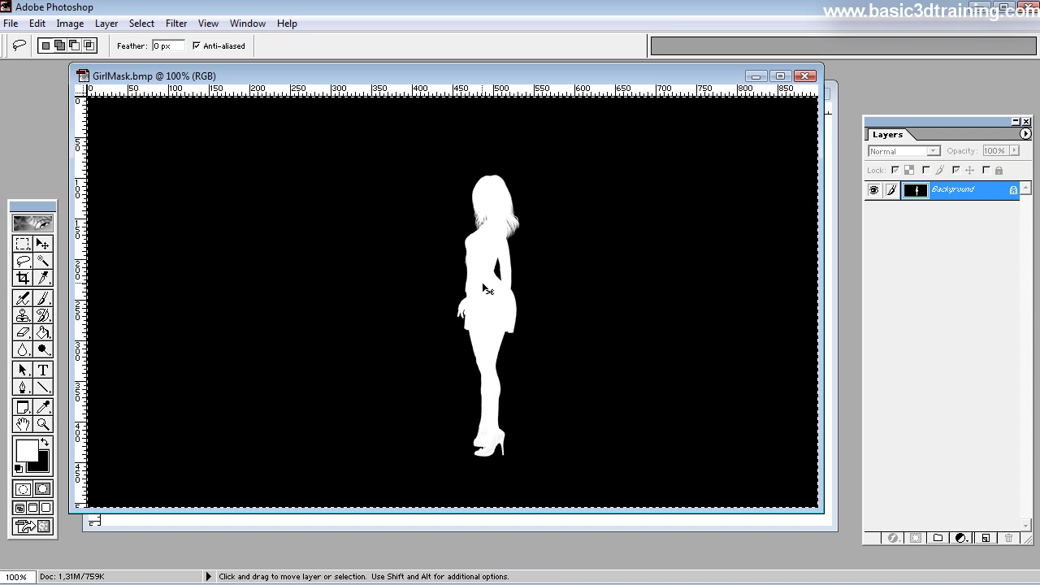
left_click(916, 190, "ctrl")
left_click(756, 76)
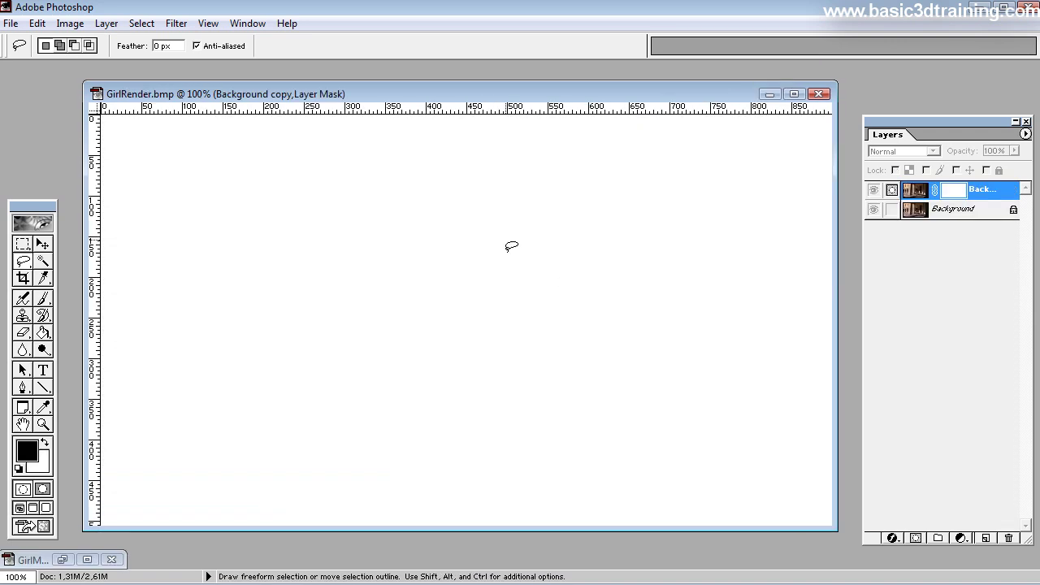
key("ctrl+v")
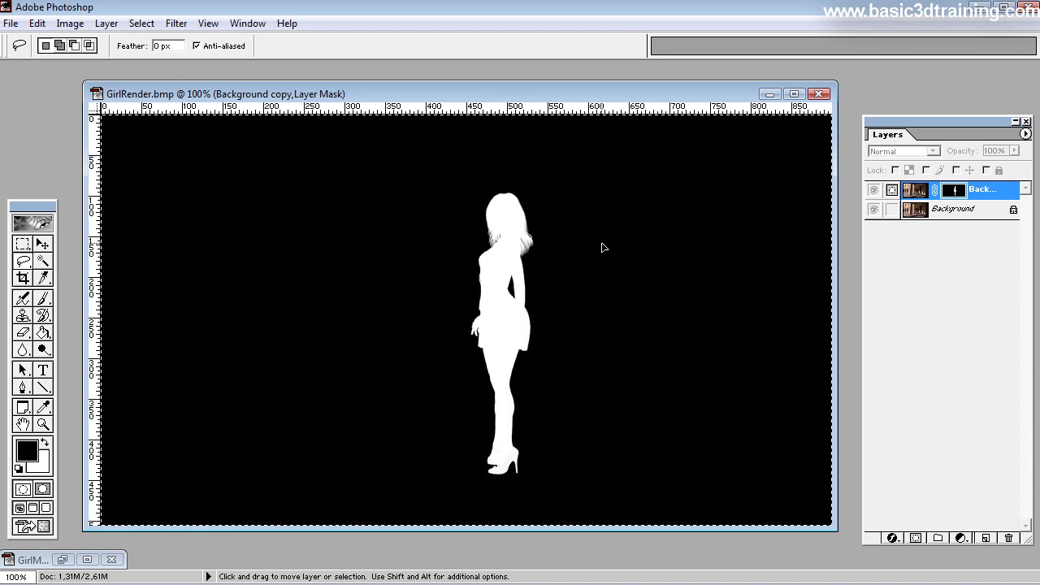
- Return to Background copy's image view, zoom in and enlarge the document window
left_click(916, 191)
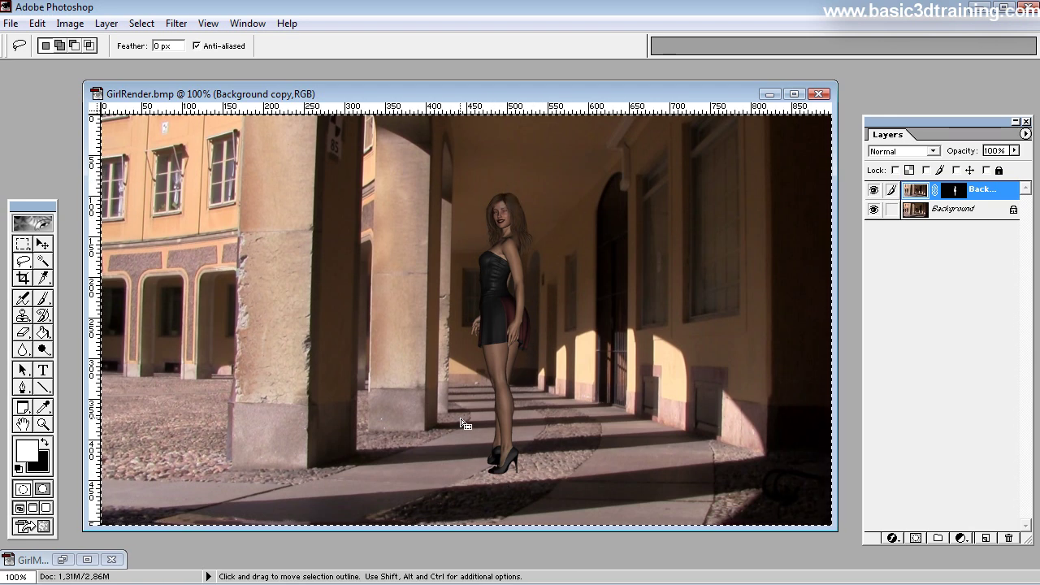
key("ctrl+plus")
key("ctrl+plus")
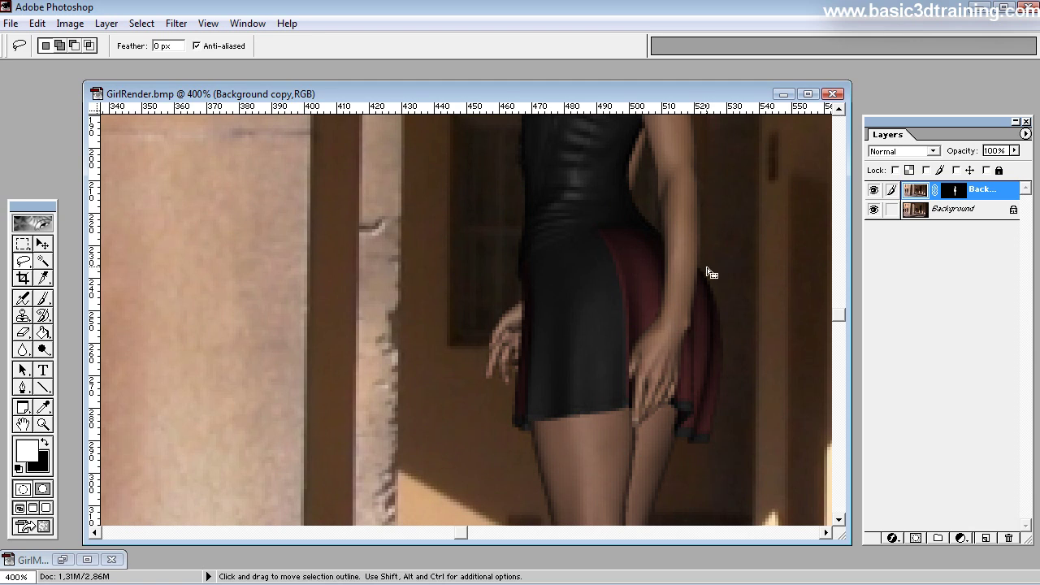
left_click_drag(465, 80, 452, 70)
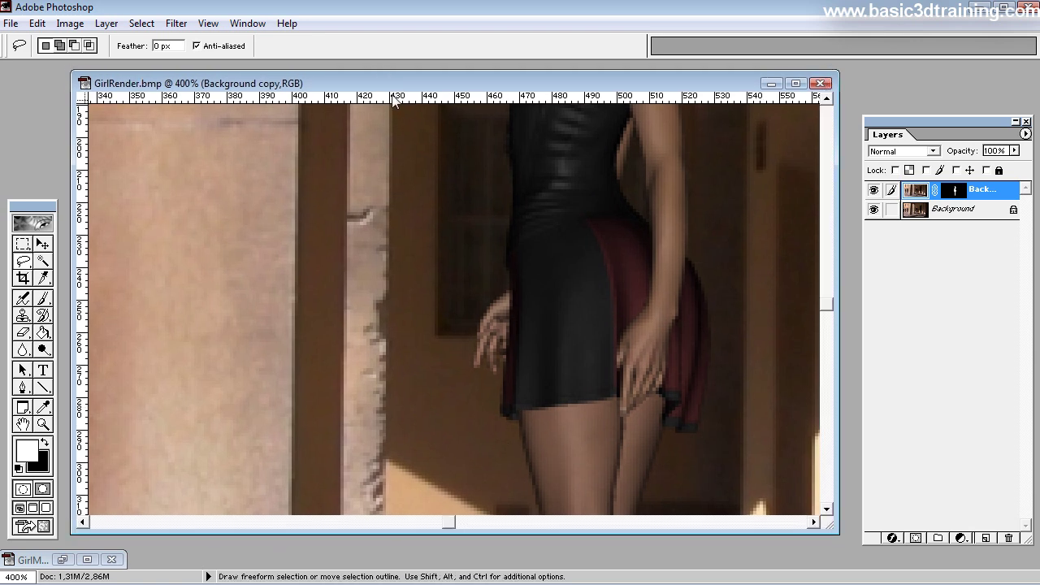
left_click_drag(837, 539, 859, 567)
- Pan and zoom between 200% and 400% to inspect the woman's face and cut-out edges
left_click(24, 423)
left_click_drag(591, 210, 558, 418)
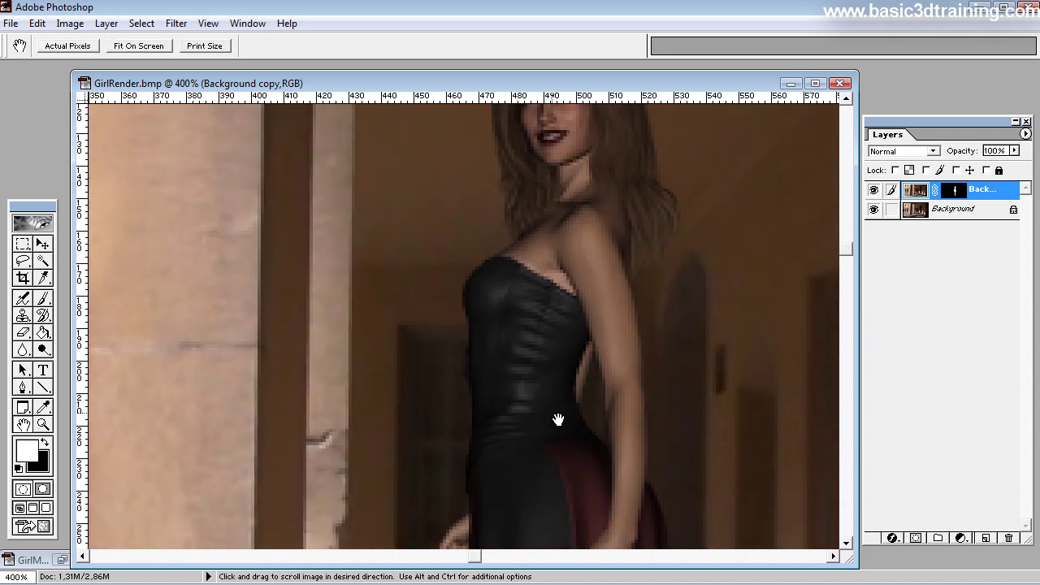
key("ctrl+minus")
key("ctrl+minus")
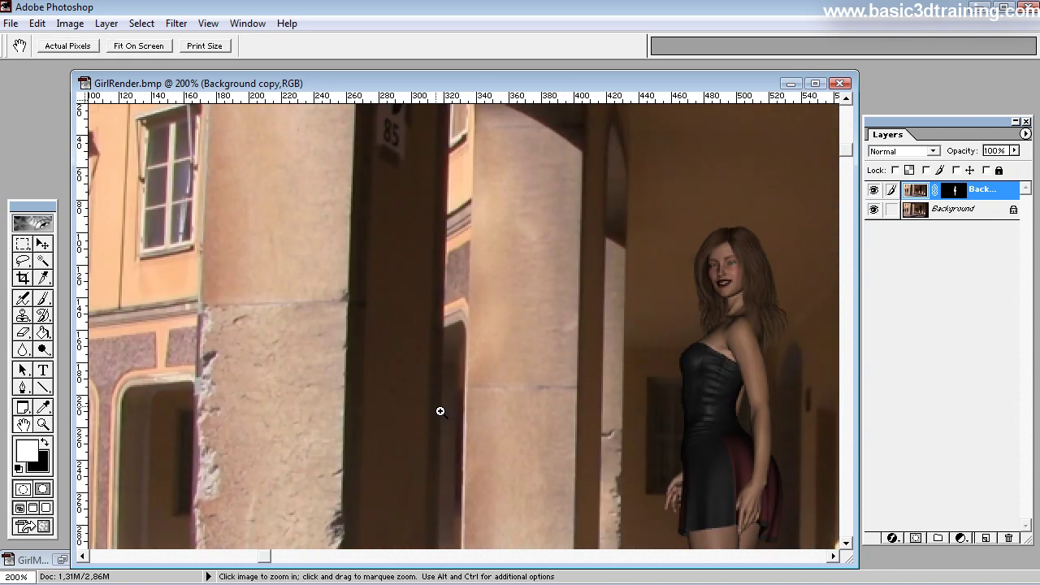
key("ctrl+minus")
key("ctrl+plus")
key("ctrl+plus")
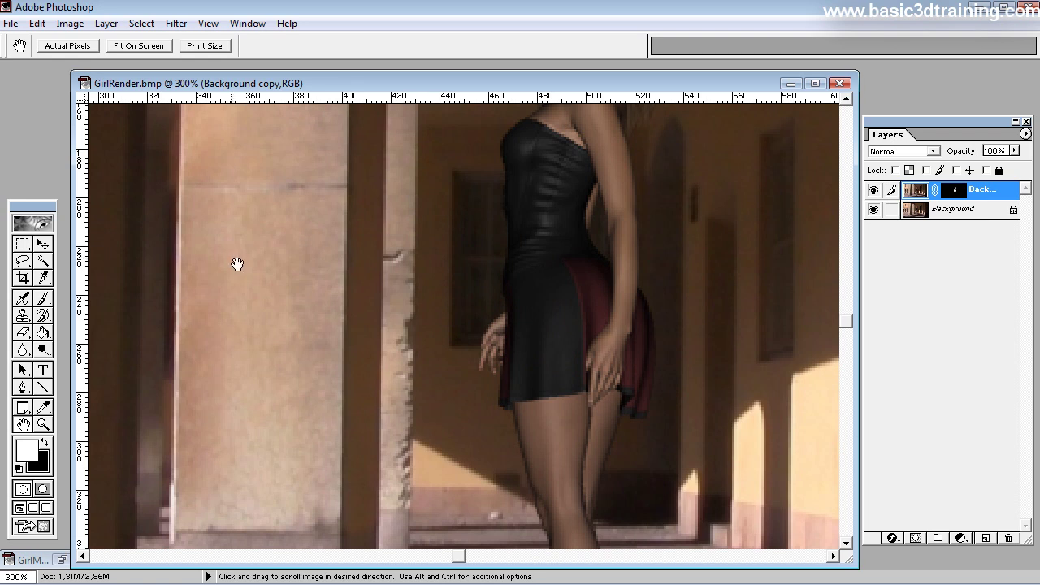
left_click_drag(236, 263, 417, 490)
left_click_drag(347, 327, 436, 390)
key("ctrl+minus")
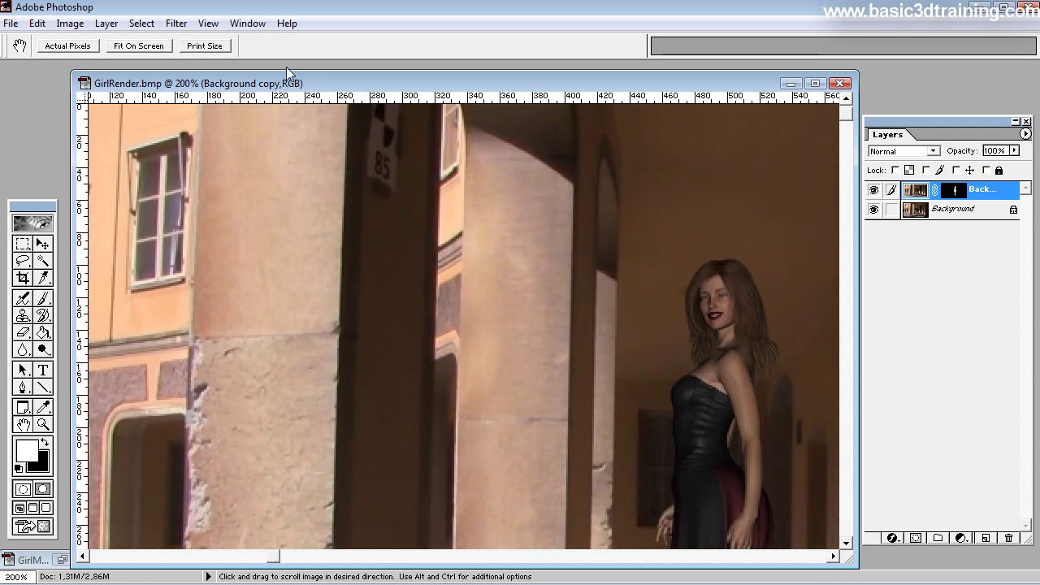
- Apply a Gaussian Blur with a 0,3-pixel radius to the Background copy render
left_click(176, 23)
mouse_move(218, 86)
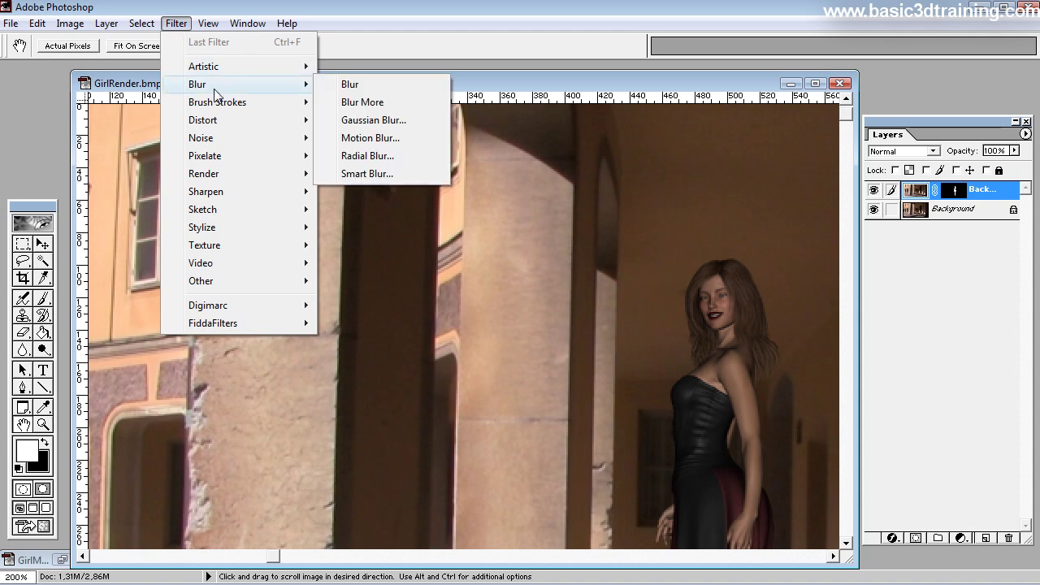
left_click(355, 119)
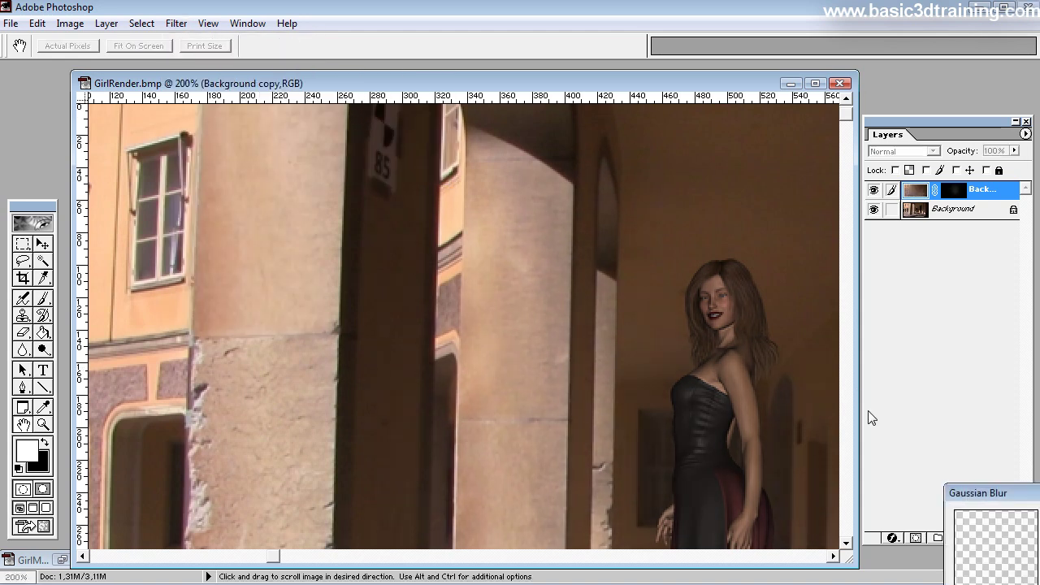
left_click_drag(1026, 492, 541, 161)
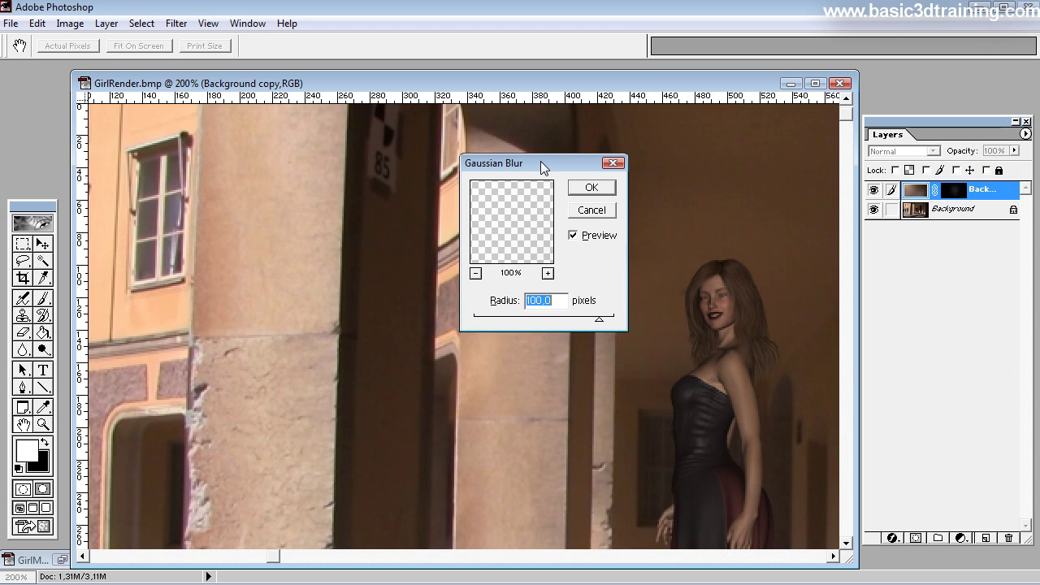
type("1")
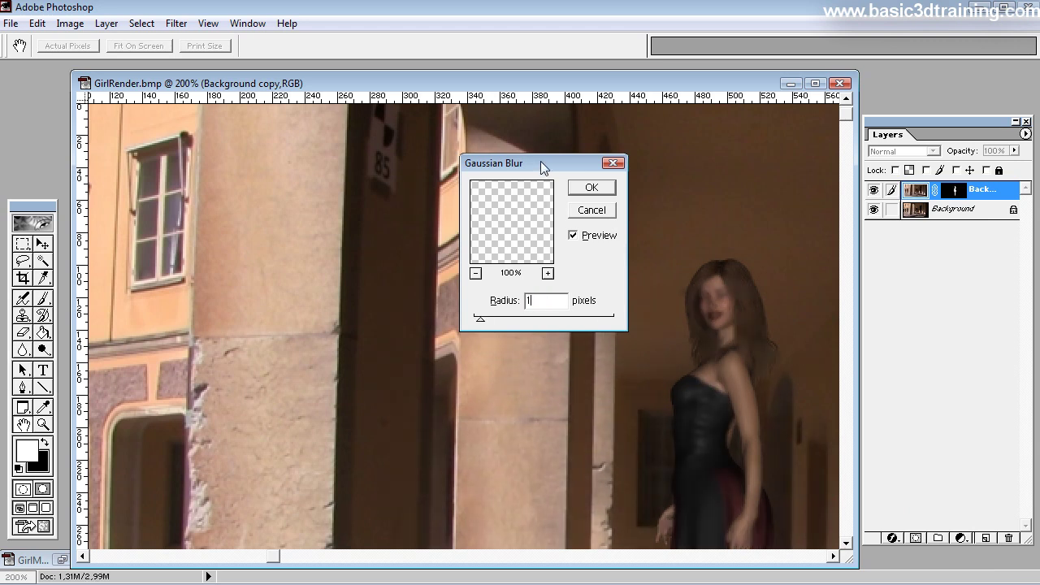
key("BackSpace")
type("2")
key("BackSpace")
type("3")
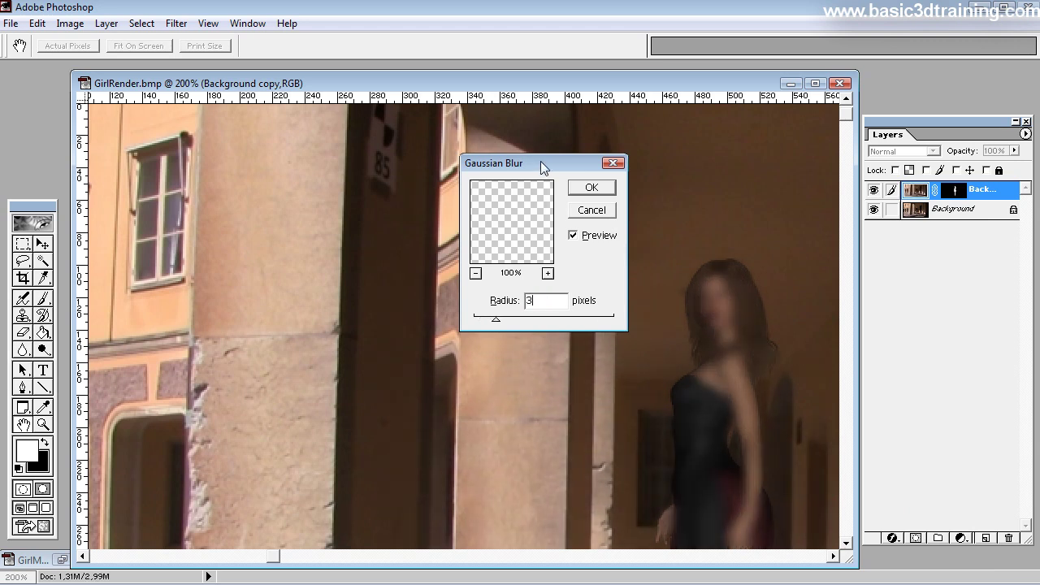
key("BackSpace")
type("0,1")
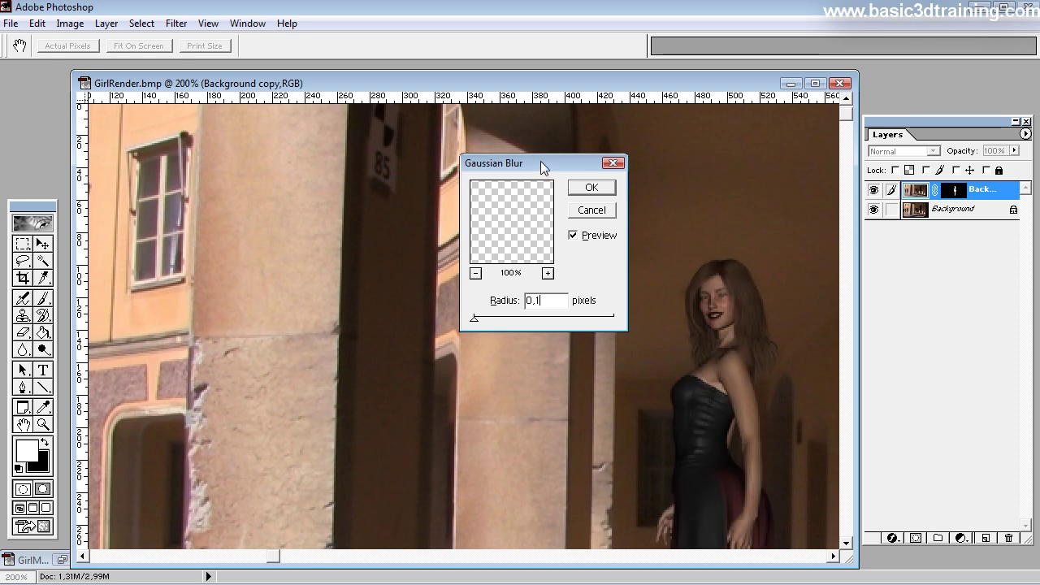
key("BackSpace")
type("2")
key("BackSpace")
type("3")
left_click(594, 189)
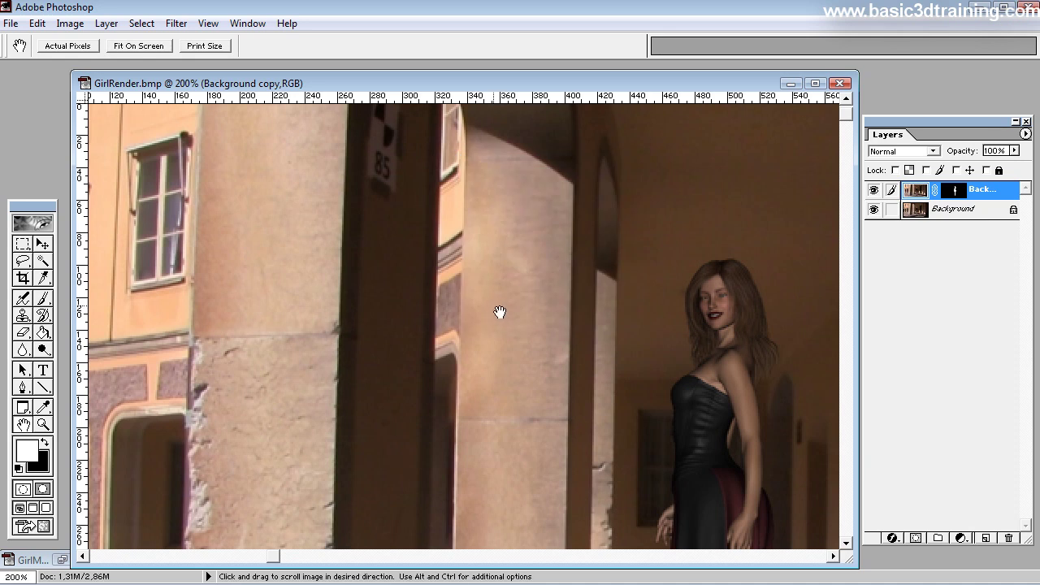
- Switch to the Lasso tool and view the blurred composite at 100% actual pixels
left_click(23, 268)
key("ctrl+alt+0")
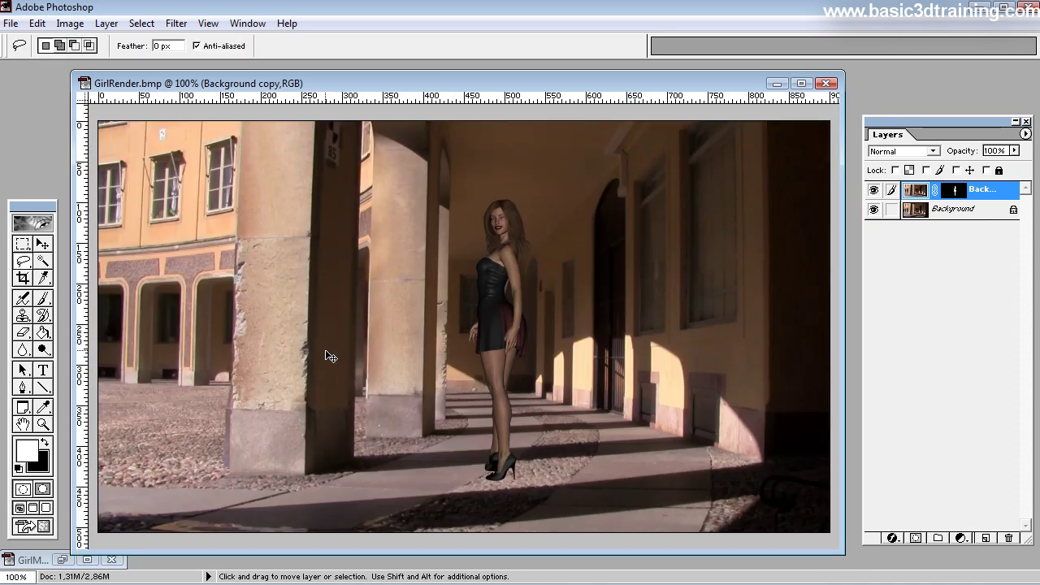